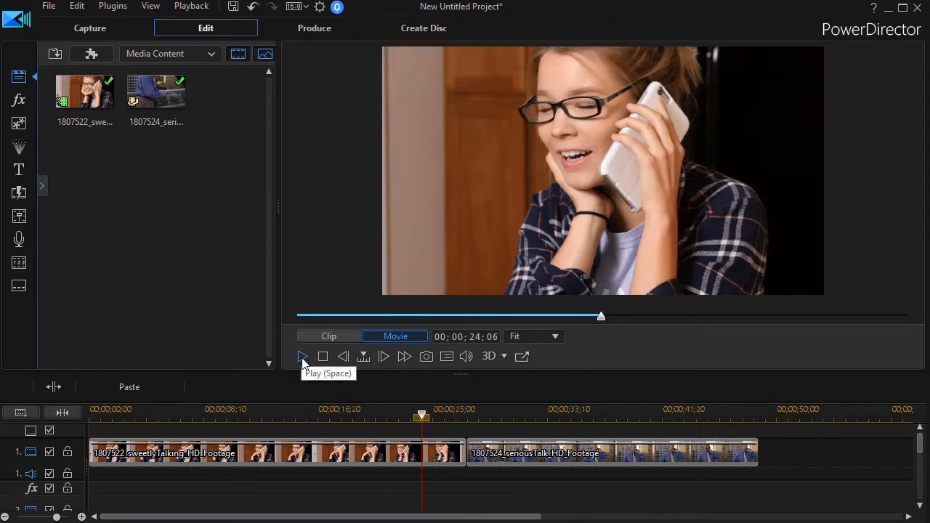
- Preview the cut between the two clips, playing it and scrubbing back and forth across the edit point
click(301, 357)
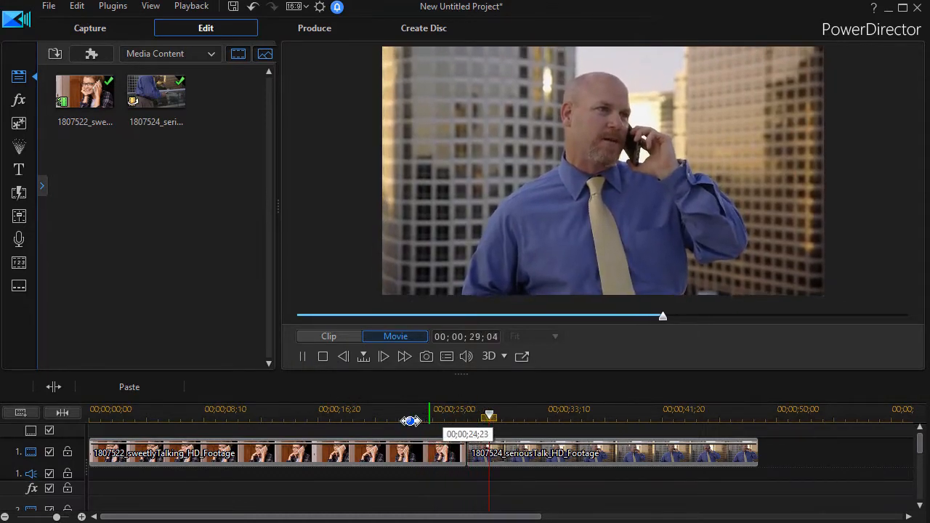
click(323, 357)
click(433, 413)
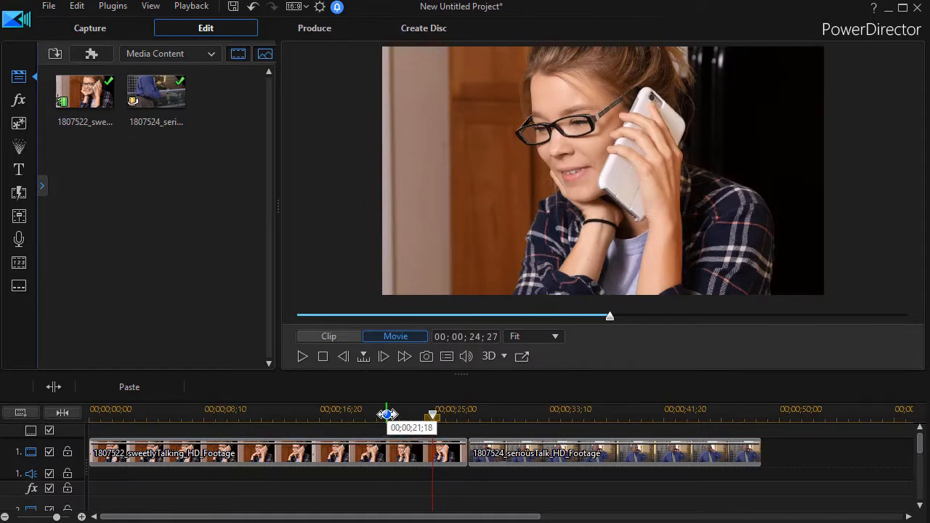
drag(433, 415, 485, 427)
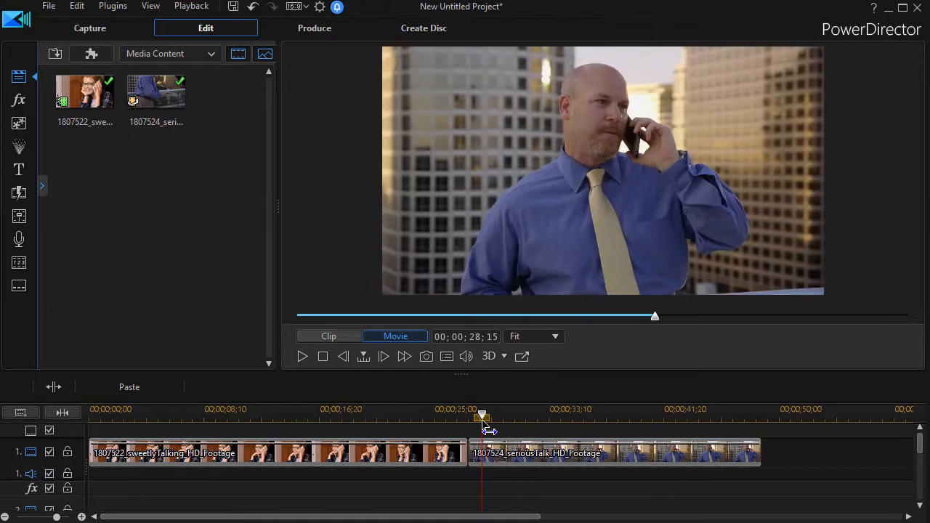
drag(485, 427, 438, 443)
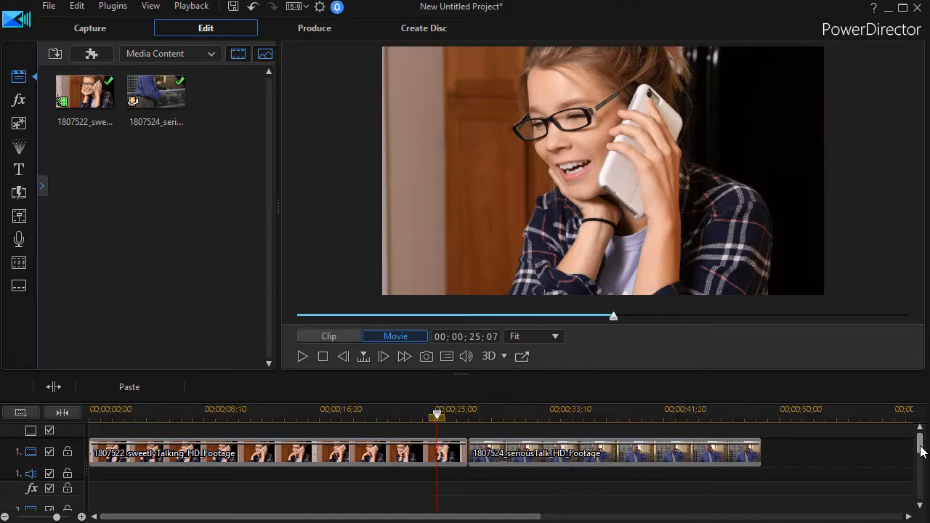
- Move the 1807524_seriousTalk_HD_Footage clip to video track 2, starting at about 00;00;26;02 so it overlaps the first clip's end
scroll(920, 452, down, 1)
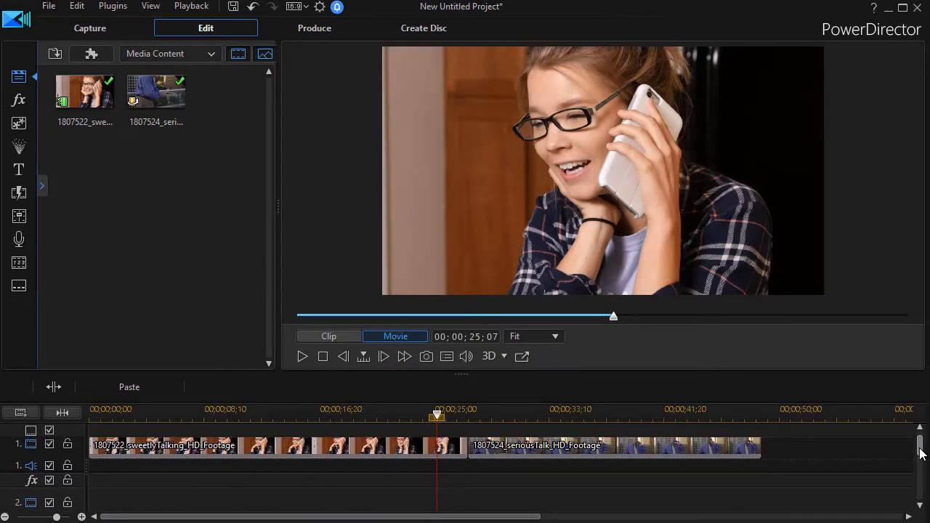
scroll(920, 448, up, 1)
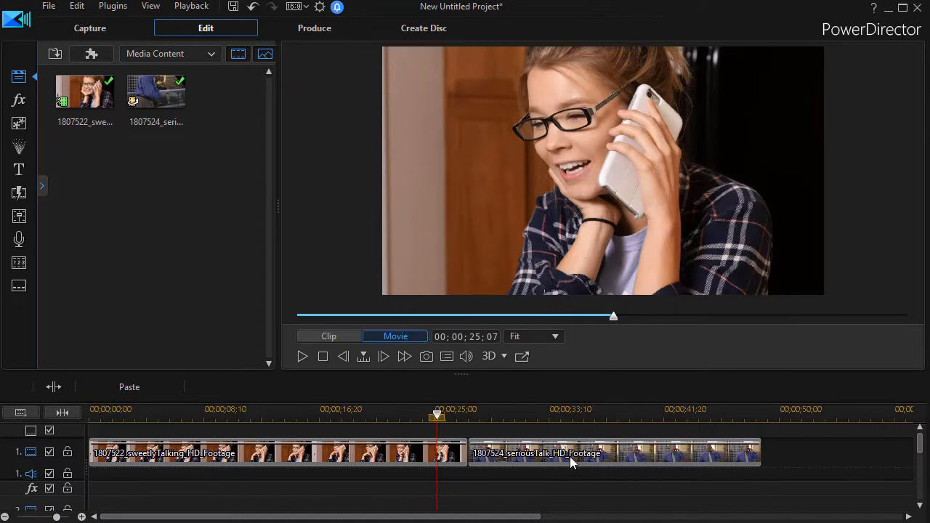
mouse_move(572, 450)
mouse_down()
mouse_move(585, 506)
mouse_move(560, 504)
mouse_move(554, 456)
mouse_up()
drag(920, 467, 919, 446)
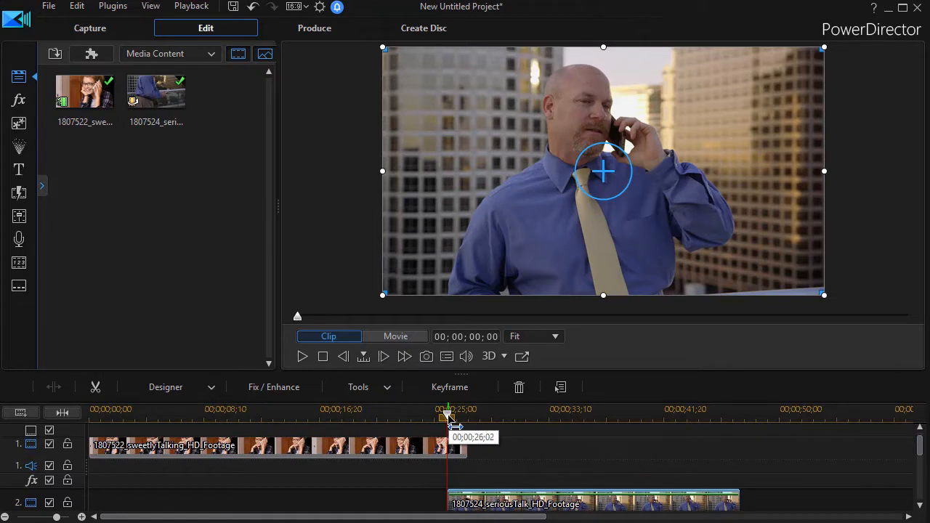
- Advance the playhead seven frames into the track 2 clip and lower that clip's opacity to about 52%
click(384, 356)
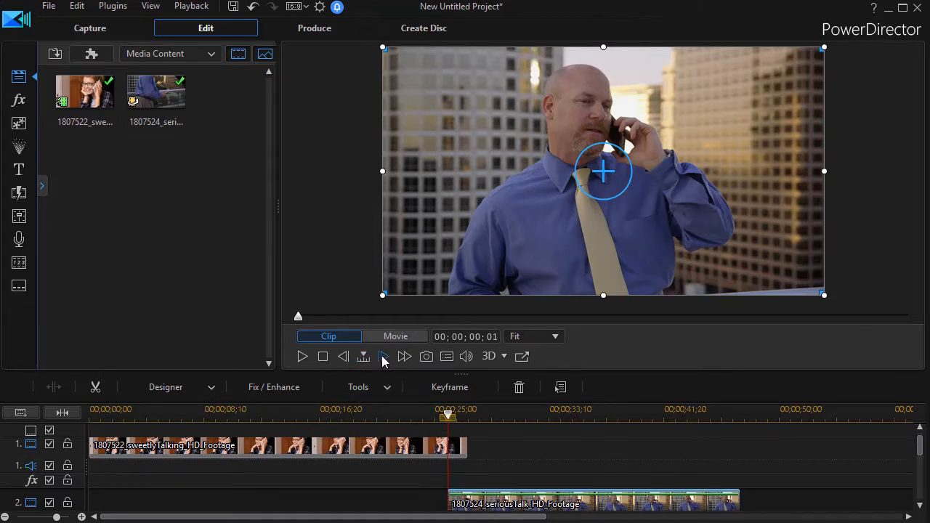
click(383, 357)
click(383, 356)
click(384, 357)
click(384, 357)
click(383, 357)
click(384, 357)
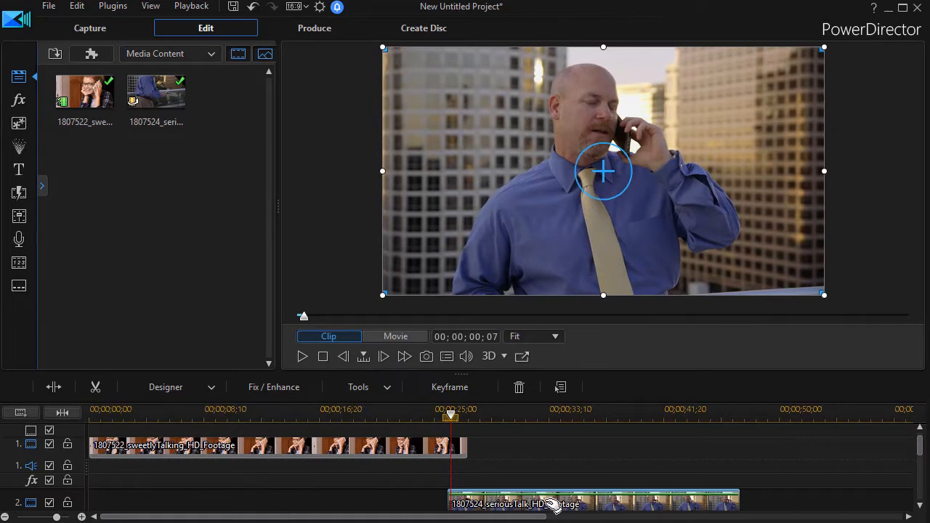
drag(582, 495, 579, 503)
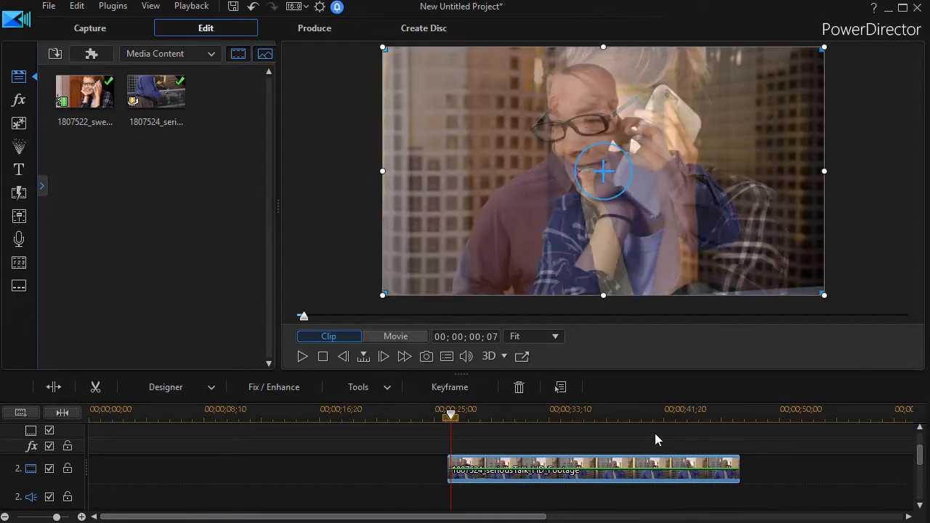
- In the PiP Designer, scale the seriousTalk clip to 1.780 and position it at X 0.292, Y 0.780 over the woman's face
double_click(577, 468)
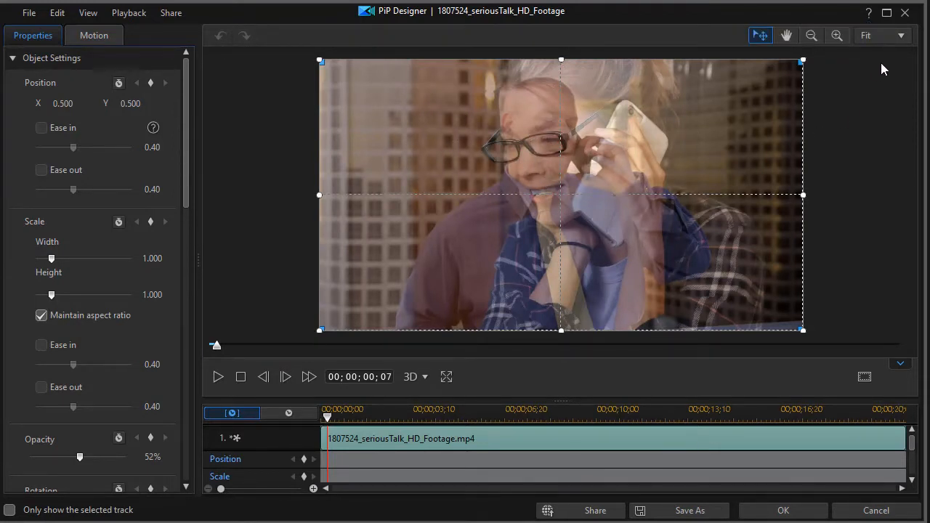
click(814, 37)
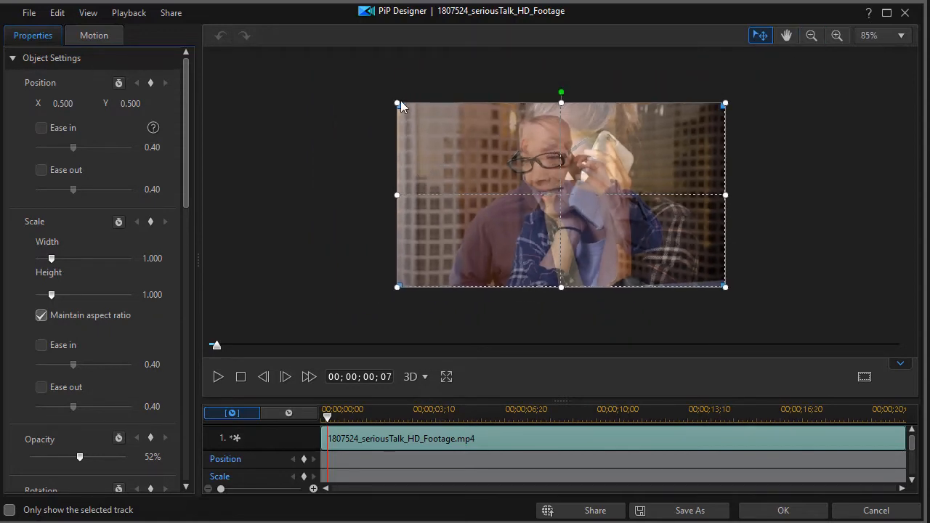
drag(398, 104, 216, 58)
drag(171, 0, 140, 0)
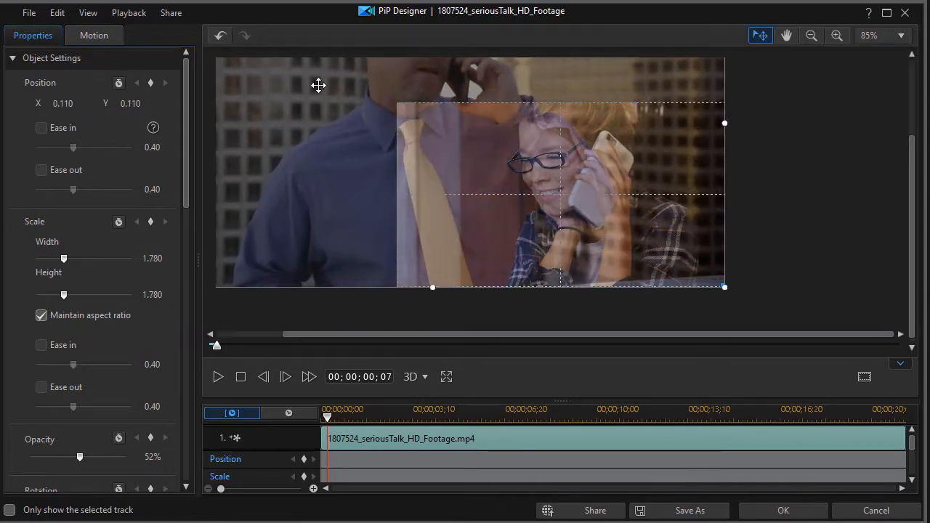
drag(341, 166, 374, 225)
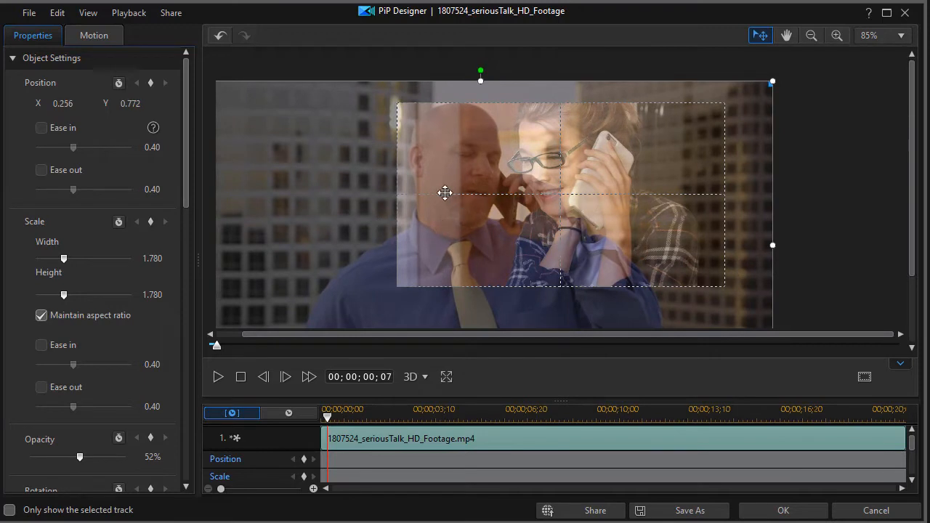
drag(453, 174, 464, 173)
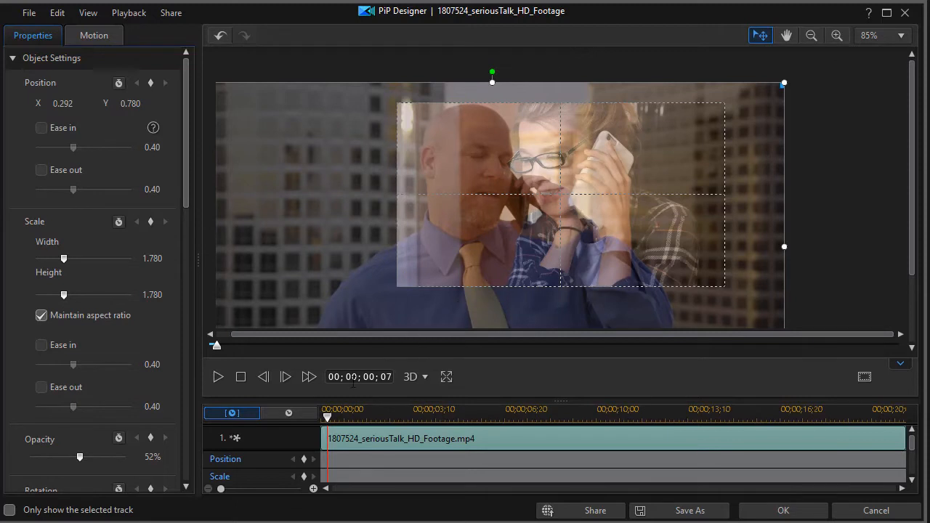
- Duplicate the clip's starting Position and Scale keyframes at 00;00;04;01
drag(327, 414, 319, 430)
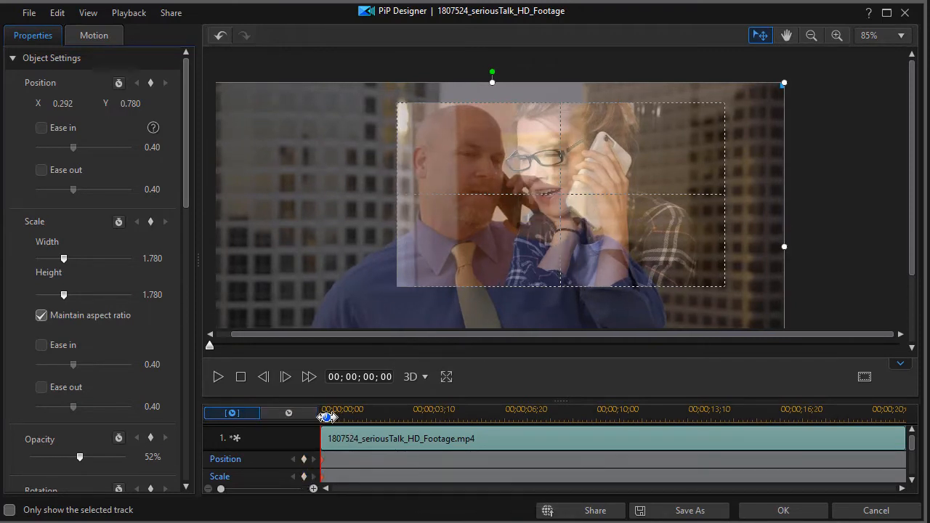
drag(323, 418, 435, 440)
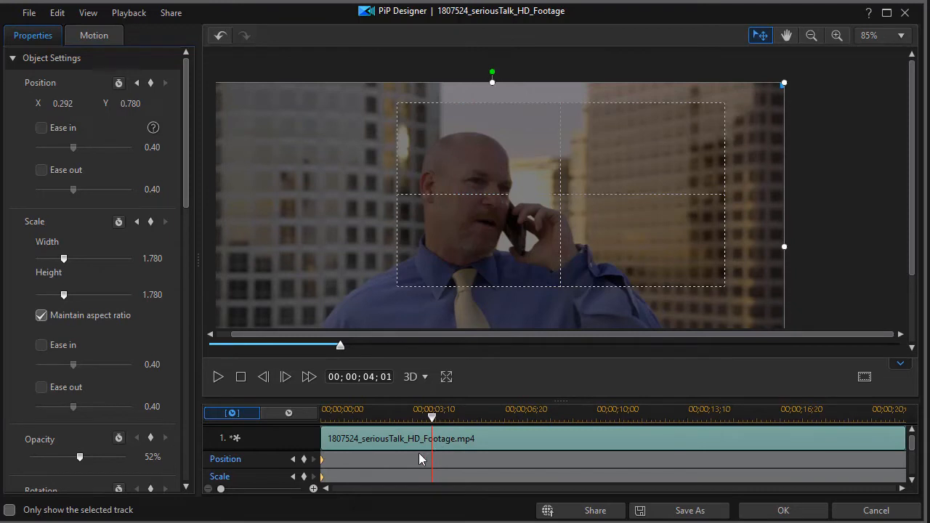
right_click(430, 456)
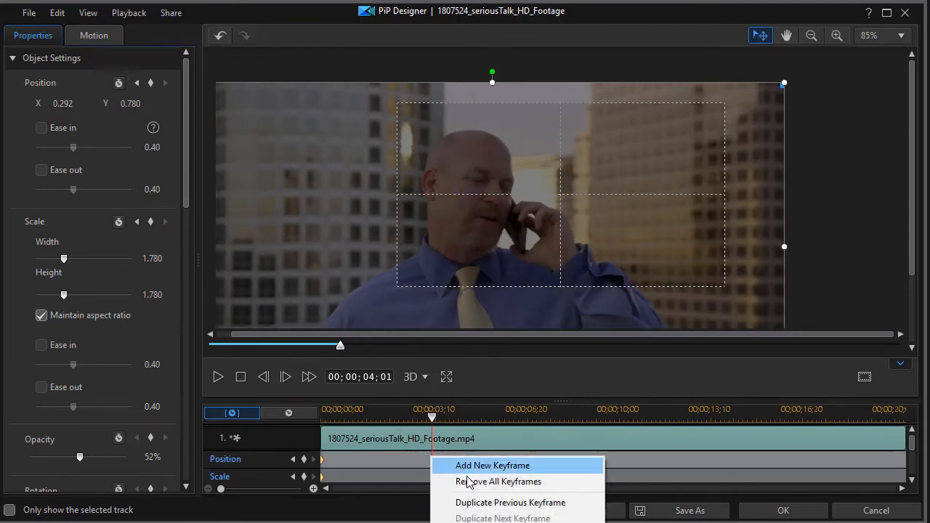
click(471, 503)
right_click(433, 475)
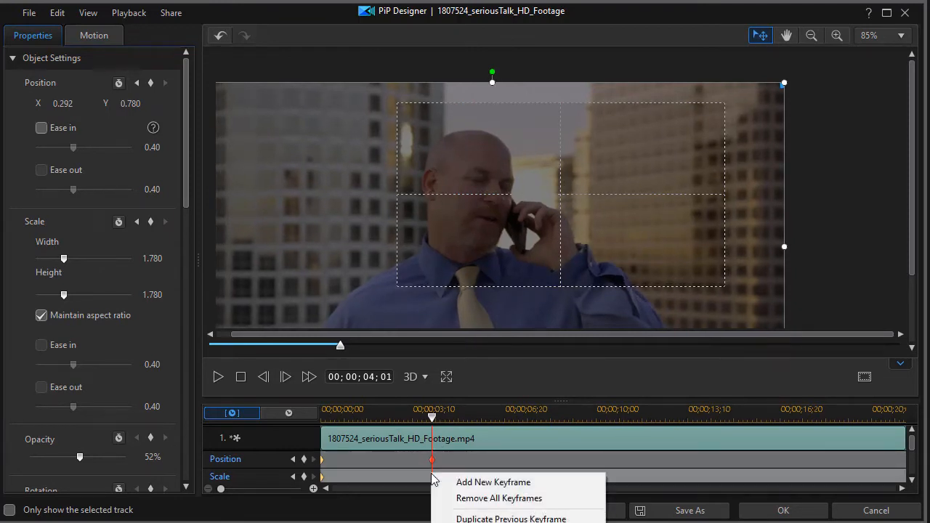
click(479, 518)
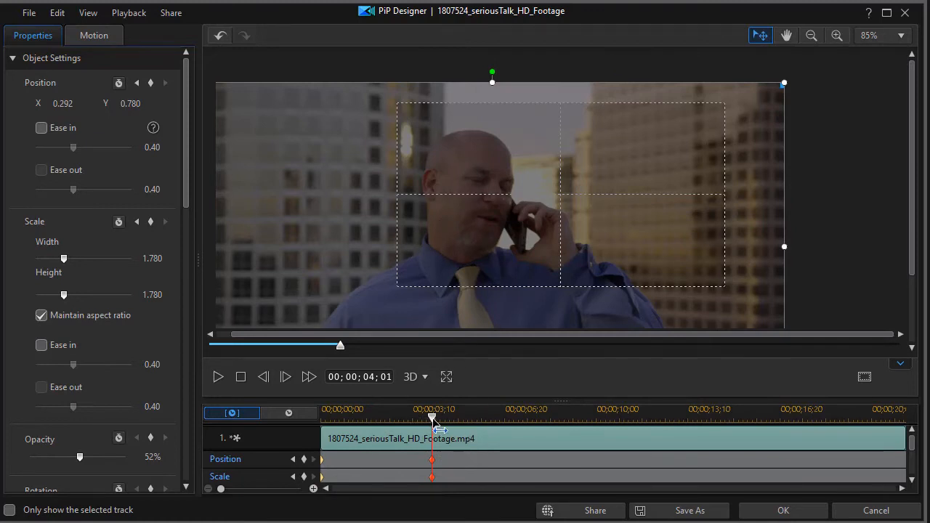
- At 00;00;09;00, set the clip's scale to 1.000 and position to X 0.500, Y 0.500, and apply the PiP Designer changes
drag(434, 421, 571, 437)
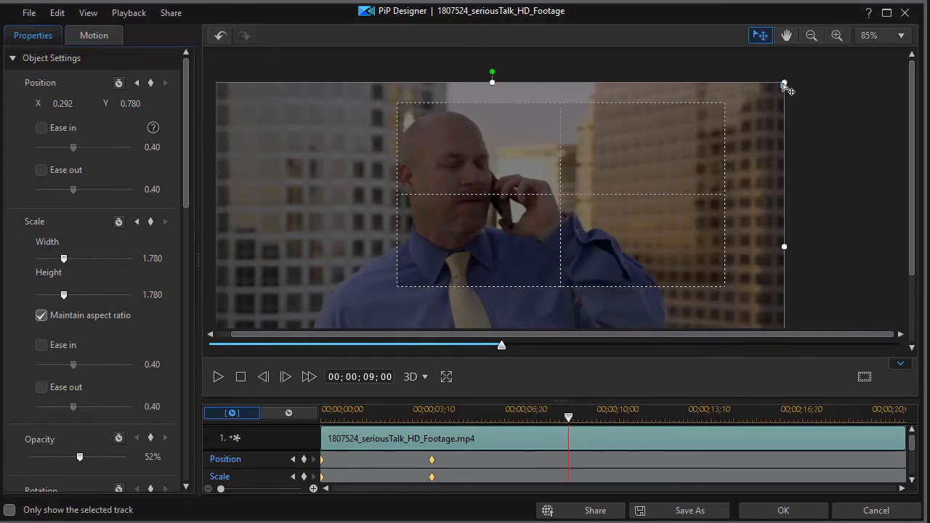
drag(783, 84, 477, 231)
drag(297, 259, 479, 144)
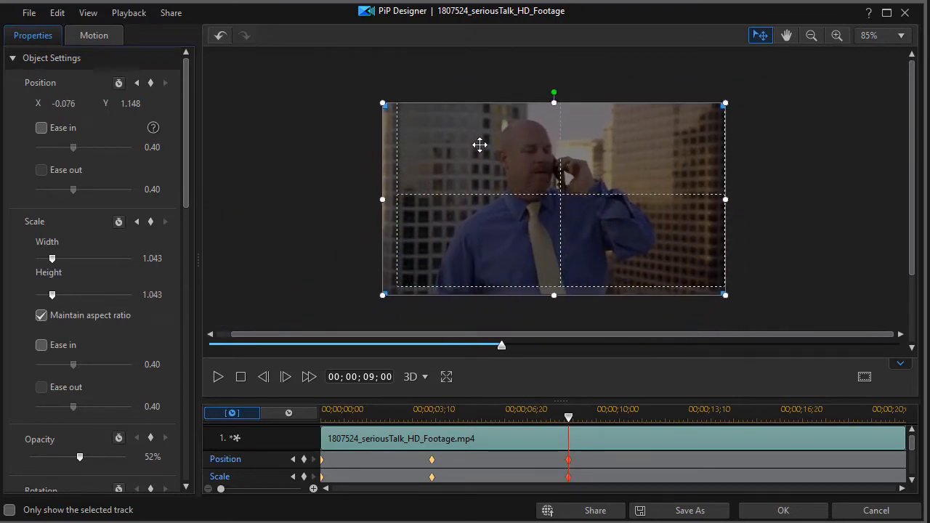
drag(382, 103, 397, 111)
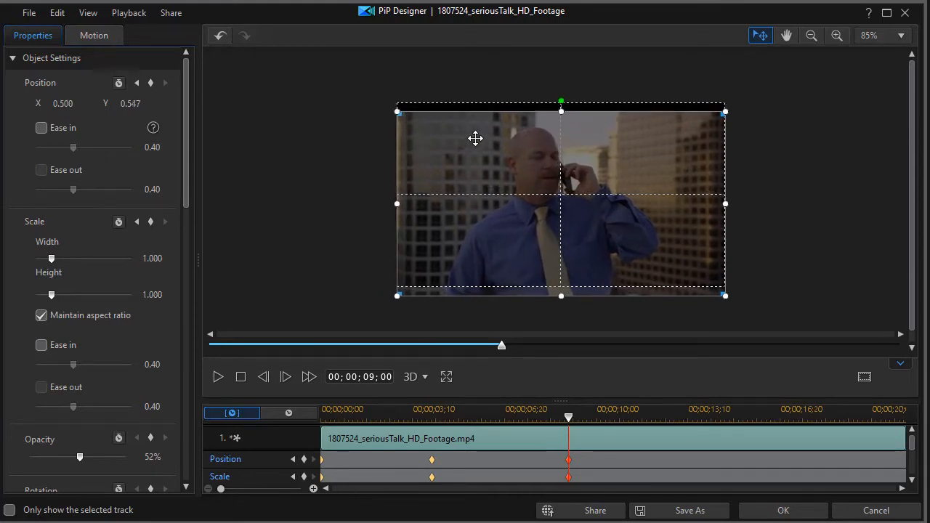
drag(475, 138, 477, 128)
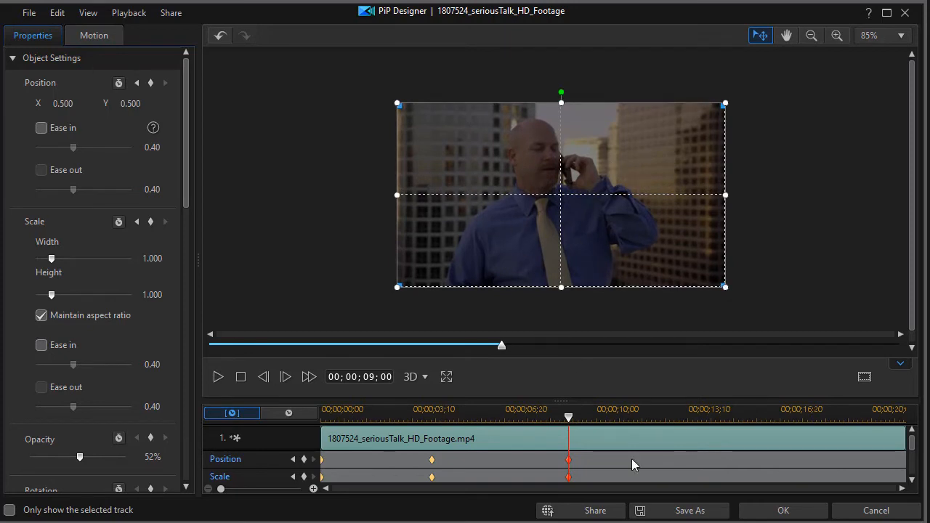
click(782, 510)
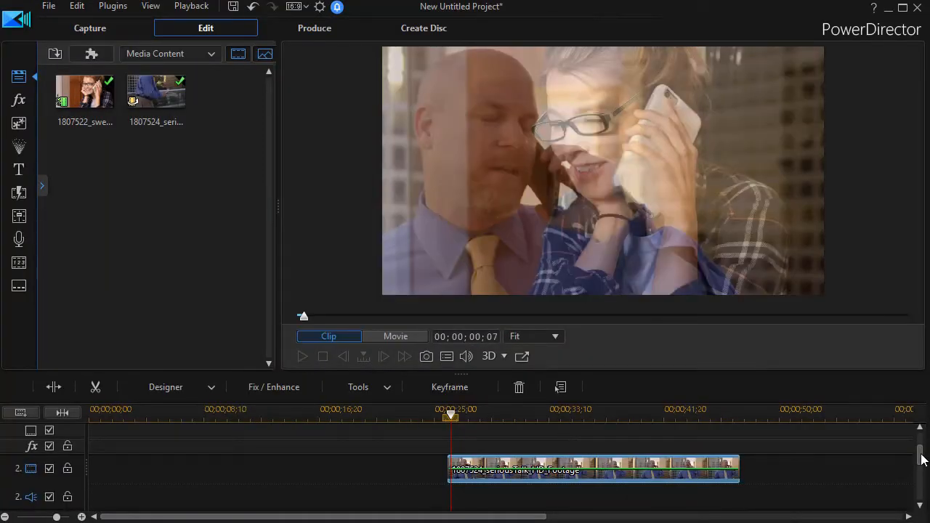
- Restore the seriousTalk clip to full opacity and move it back to video track 1, directly after the first clip
drag(642, 465, 641, 449)
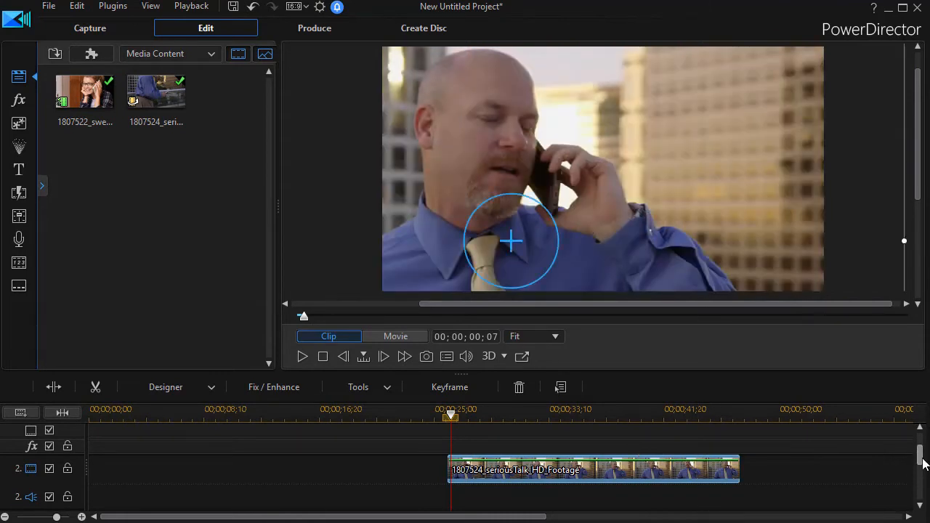
drag(921, 462, 917, 449)
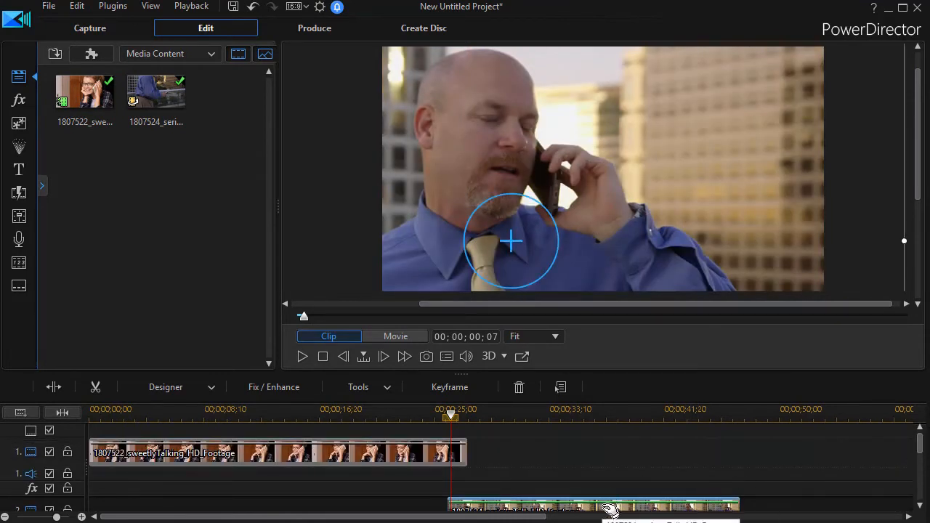
scroll(612, 504, down, 2)
drag(677, 422, 652, 446)
drag(559, 451, 534, 461)
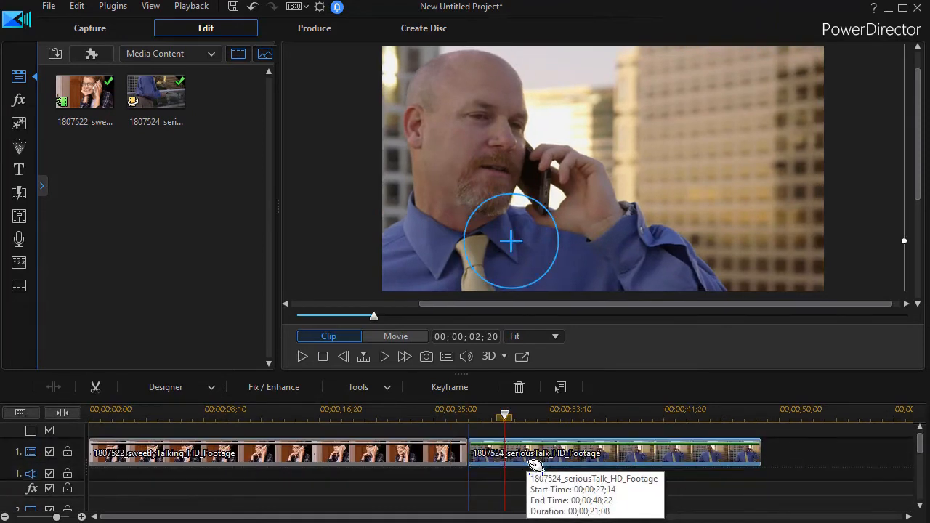
- Add a Fade transition between the two clips on track 1 and set its behavior to Overlap
click(18, 193)
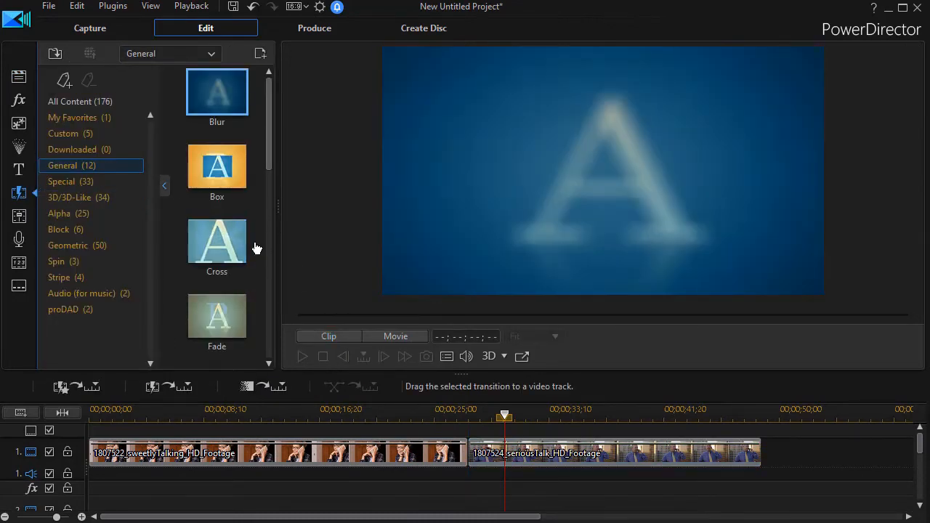
drag(215, 322, 469, 453)
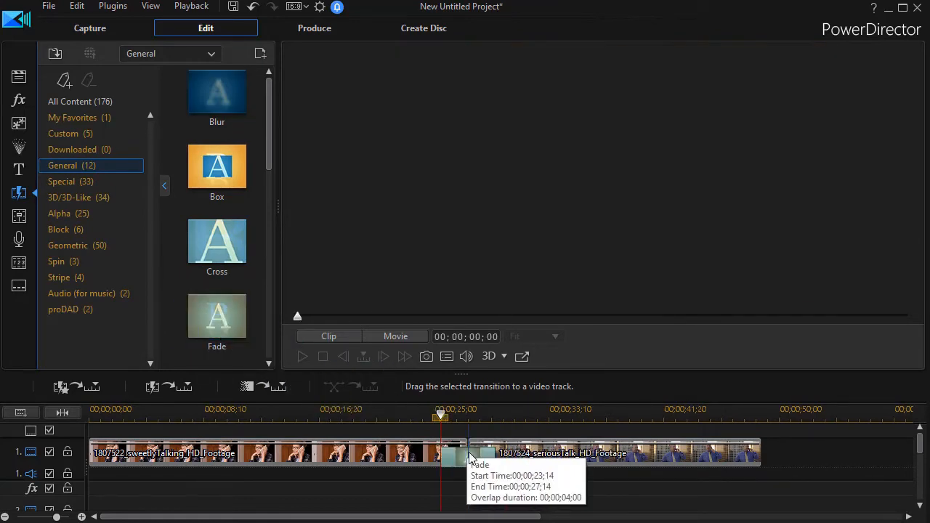
click(475, 466)
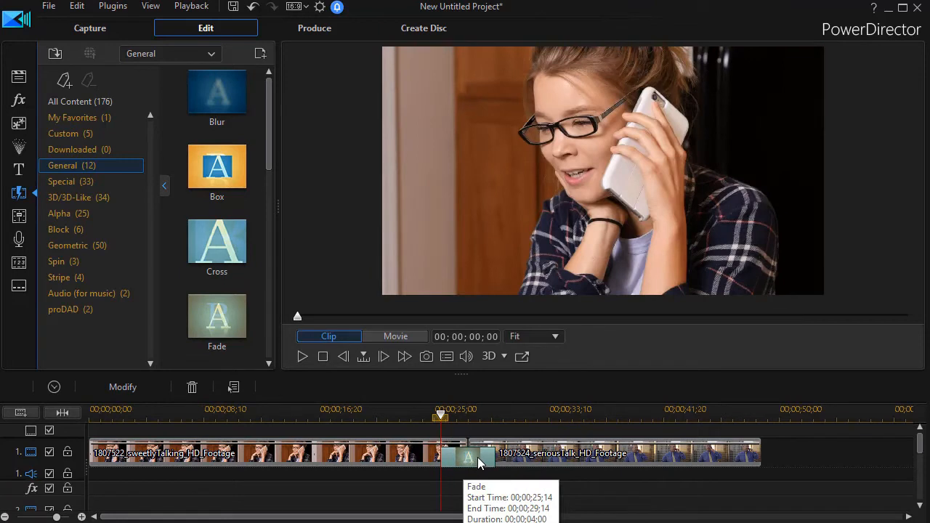
click(121, 386)
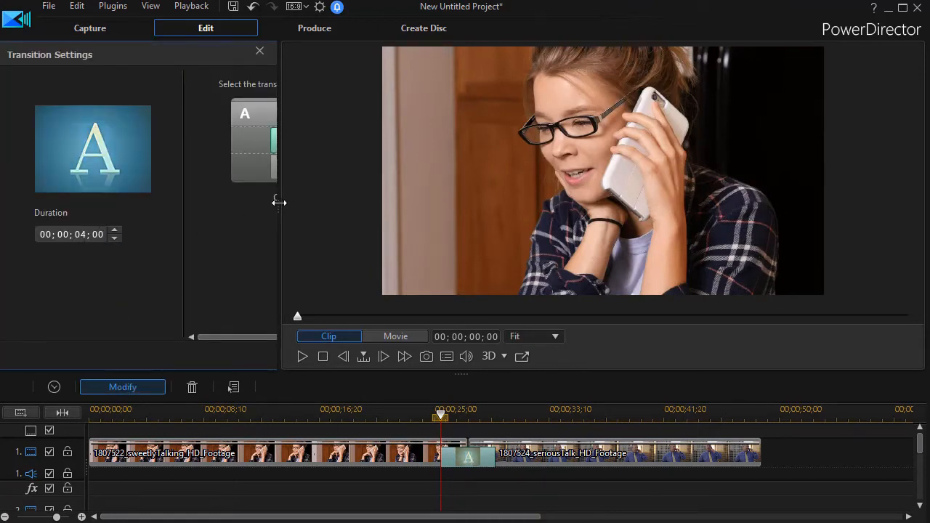
drag(278, 201, 453, 218)
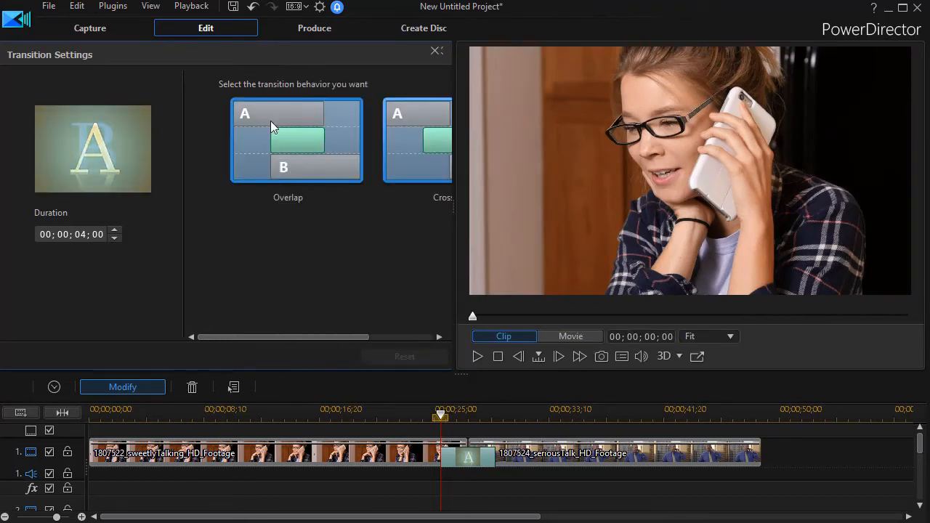
click(430, 152)
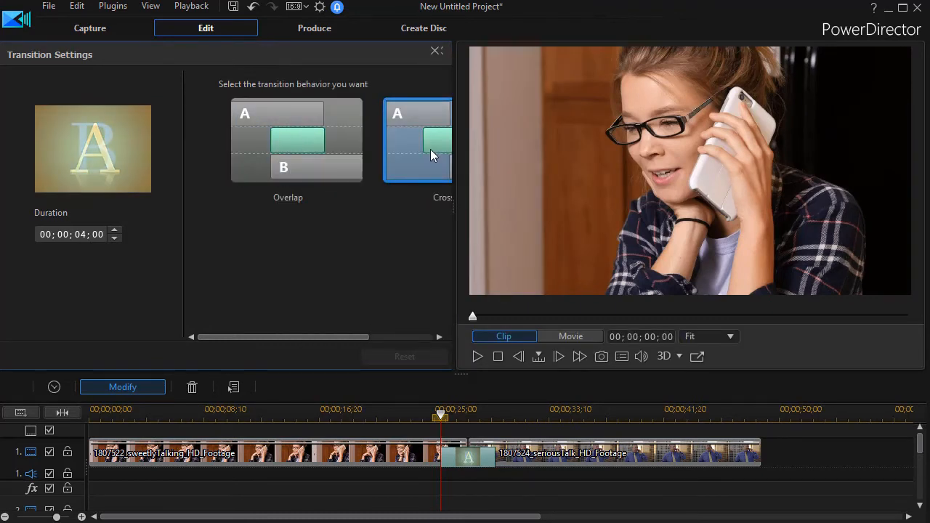
click(321, 155)
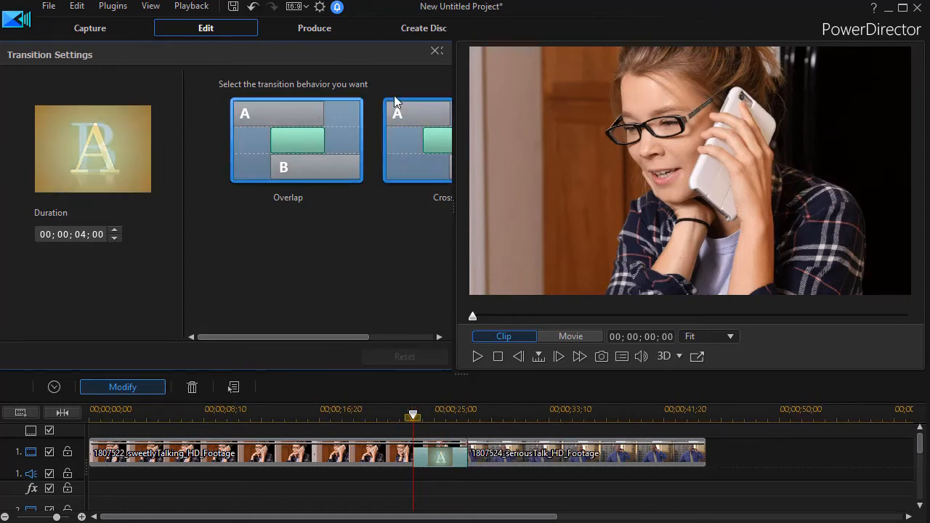
click(435, 49)
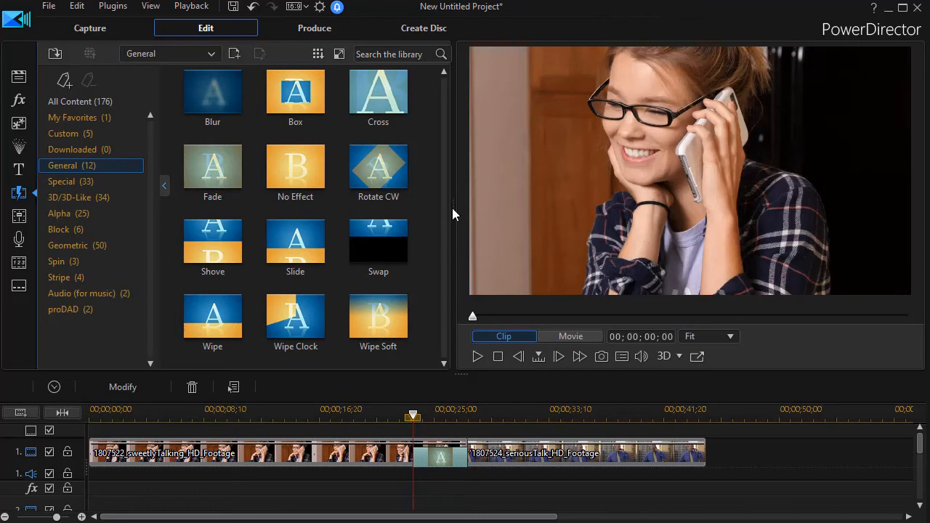
drag(452, 208, 278, 207)
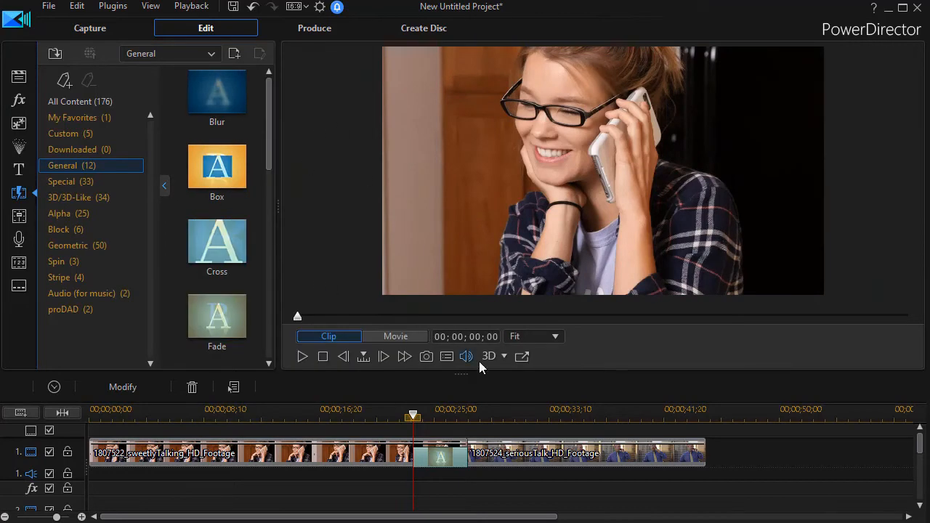
- Play the movie from before the Fade transition through the second clip's zoom-out, and stop playback
drag(412, 415, 329, 416)
click(331, 452)
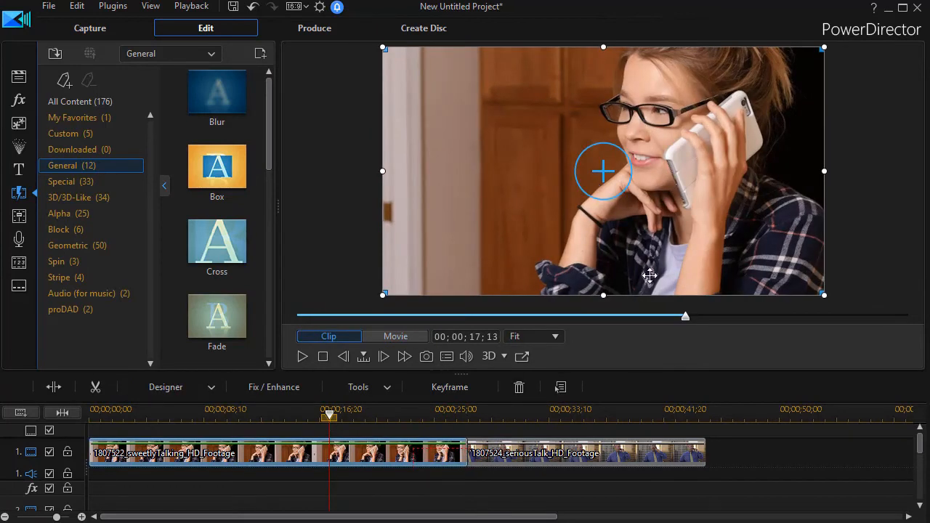
click(301, 357)
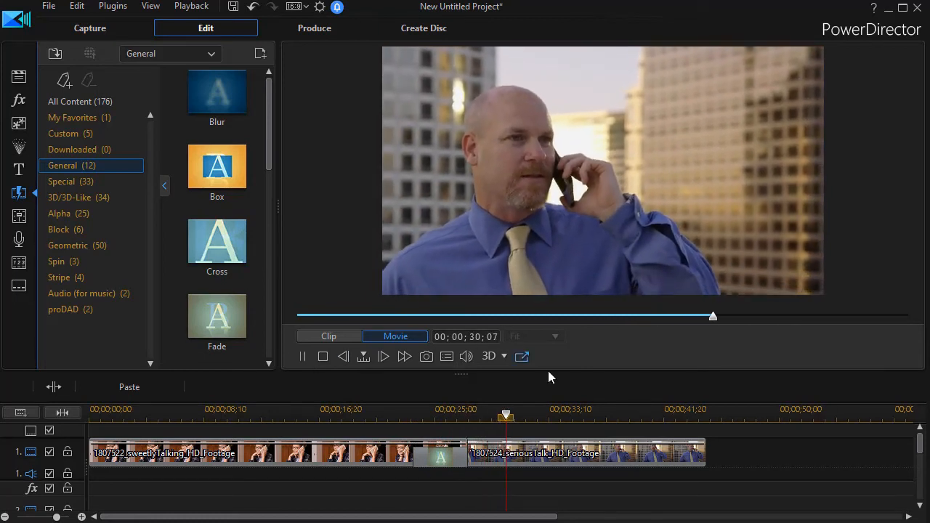
click(323, 357)
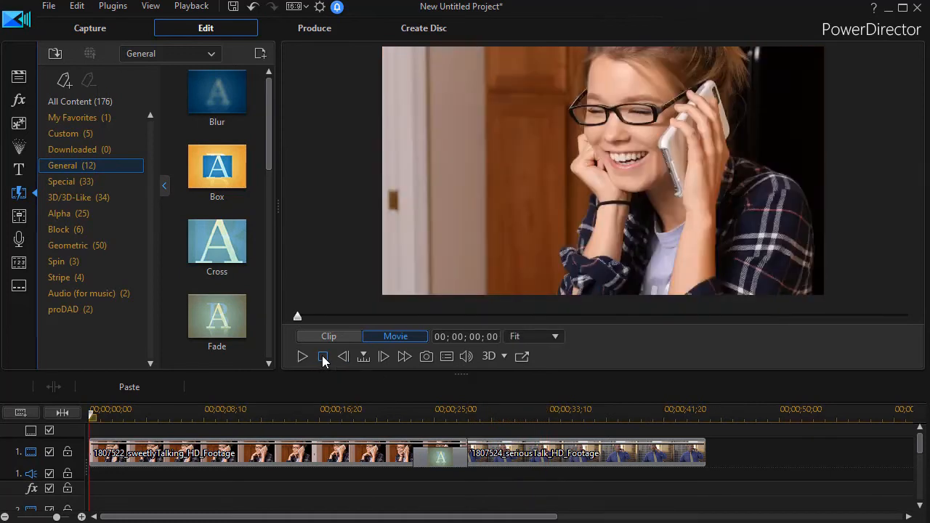